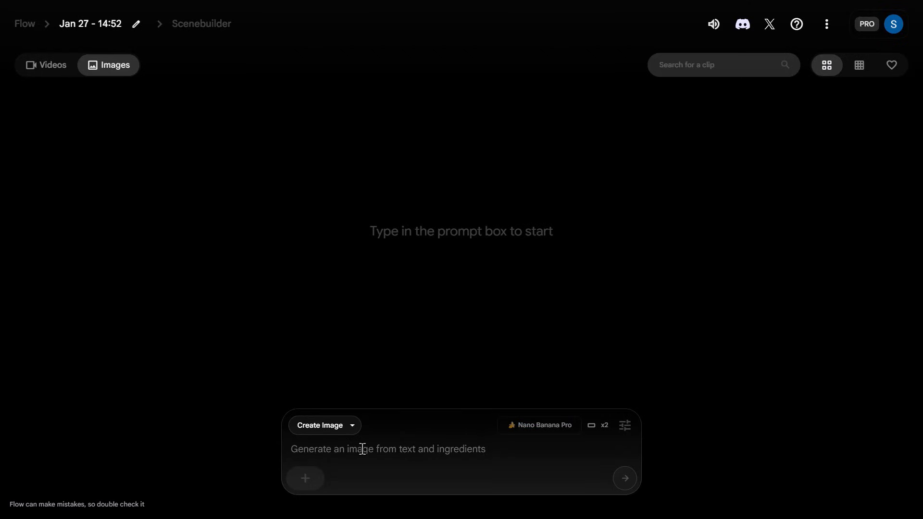
left_click(311, 479)
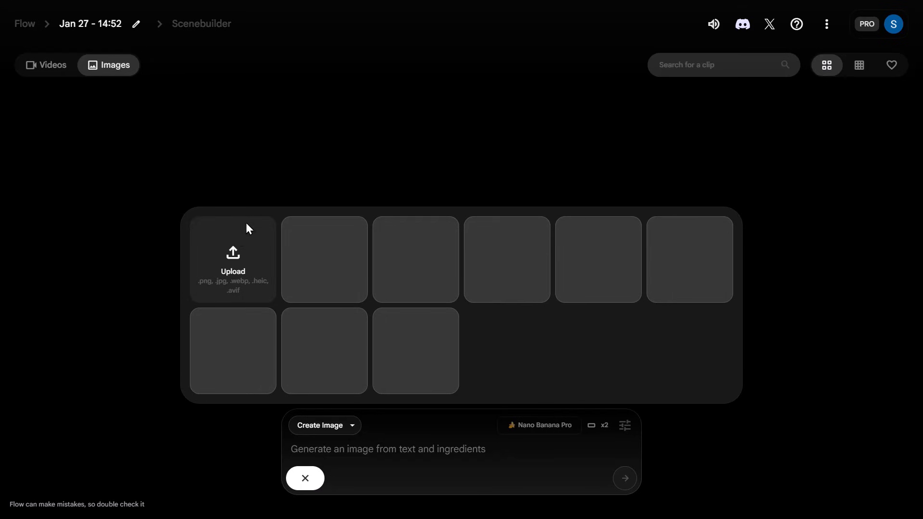
left_click(238, 237)
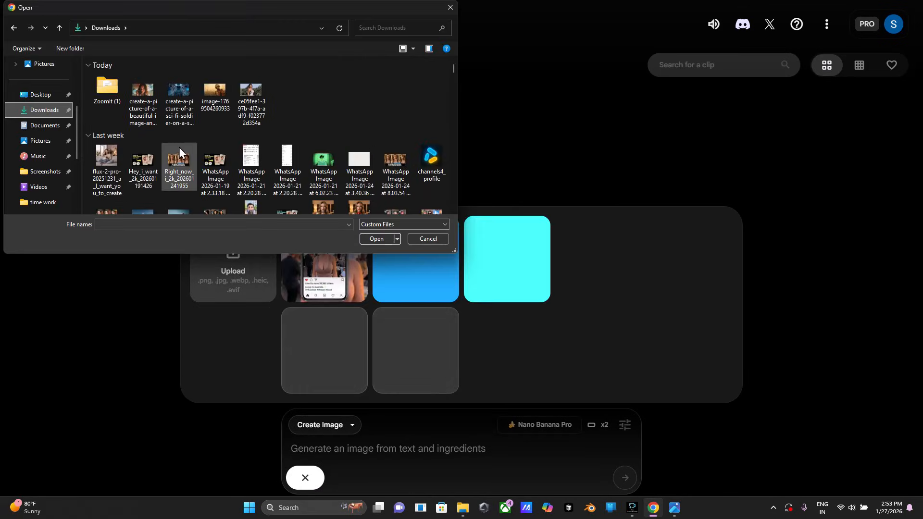
double_click(225, 115)
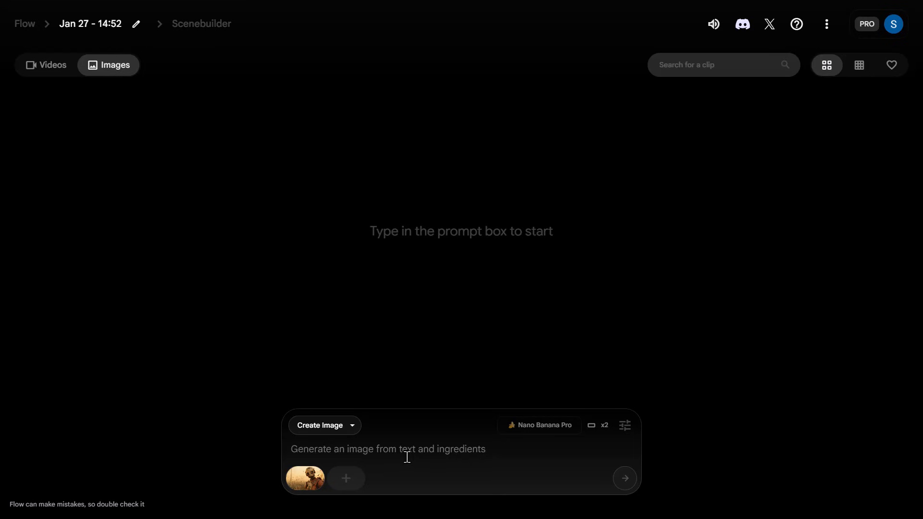
- Enter the prompt for a professional character reference sheet with four full-body views and three close-up portraits, review its wording, and generate the images
type("Create a professional character reference sheet based strictly on the uploaded reference image. Use a clean, neutral plain background and present the sheet as a technical model turnaround while matching the exact visual style of the reference (same realism level, rendering approach, texture, color treatment, and overall aesthetic). Arrange the composition into two horizontal rows. Top row: four full-body standing views placed side-by-side in this order: front view, left profile view (facing left), right profile view (facing right), back view. Bottom row: three highly detailed close-up portraits aligned beneath the full-body row in this order: front portrait, left profile portrait (facing left), right profile portrait (facing right). Maintain perfect identity consistency across every panel. Keep the subject in a relaxed A-pose and with consistent scale and alignment between views, accurate anatomy, and clear silhouette; ensure even spacing and clean panel separation, with uniform framing and consistent head height across the full-body lineup and consistent facial scale across the portraits. Lighting should be consistent across all panels (same direction, intensity, and softness), with natural, controlled shadows that preserve detail without dramatic mood shifts. Output a crisp, print-ready reference sheet look, sharp details.")
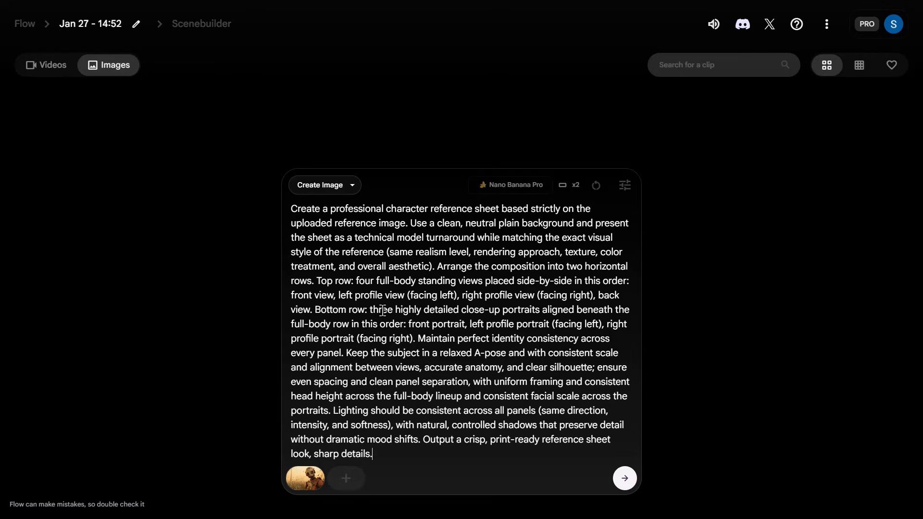
left_click_drag(292, 209, 387, 252)
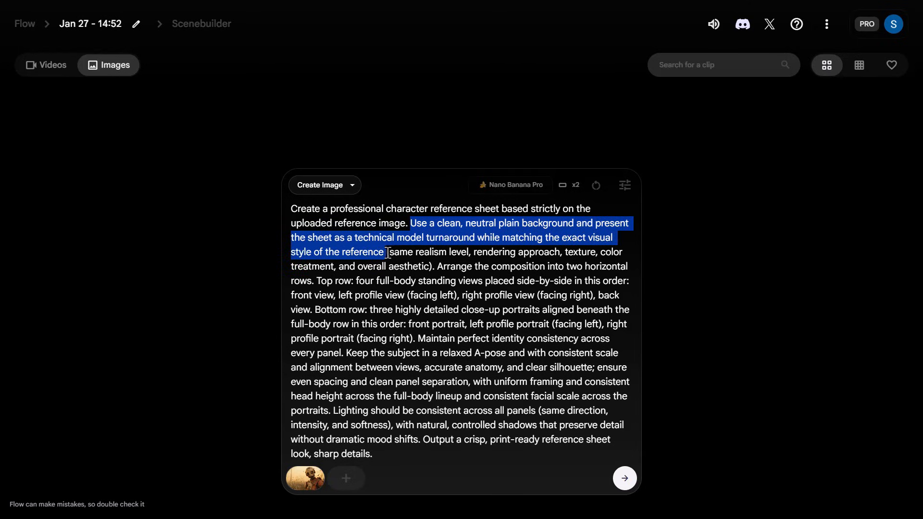
left_click(388, 253)
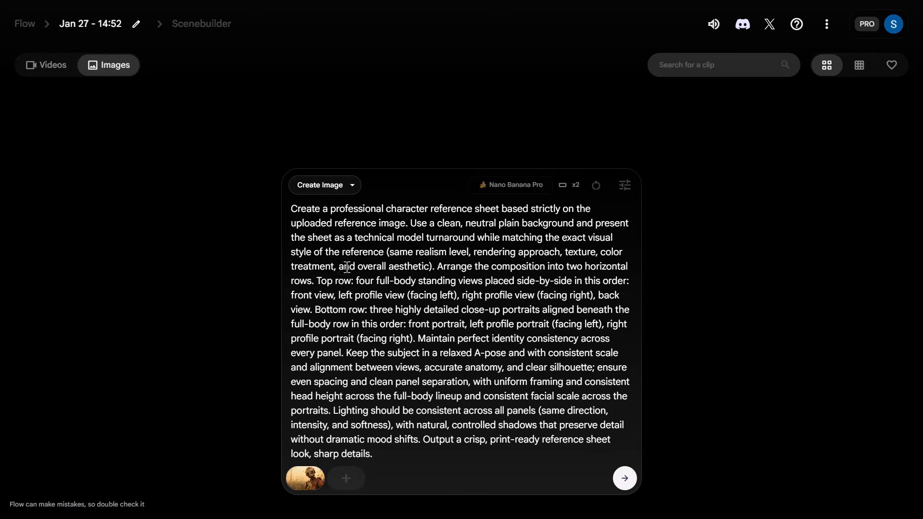
left_click_drag(410, 296, 451, 295)
left_click(420, 298)
left_click(422, 297)
left_click_drag(410, 296, 451, 296)
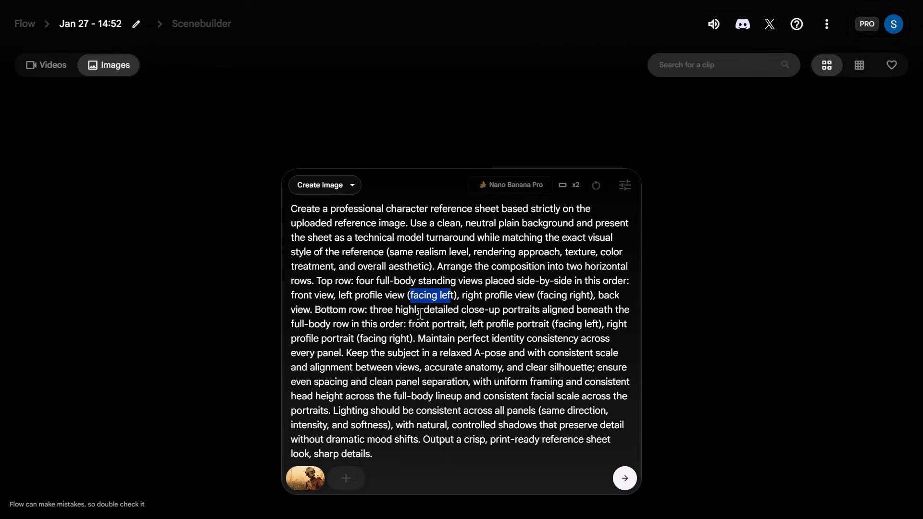
left_click(443, 310)
left_click(624, 479)
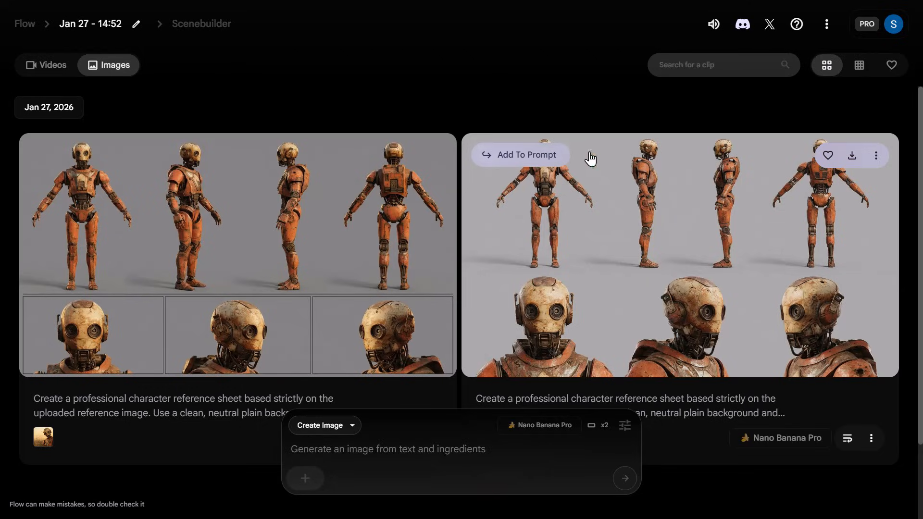
- Add the robot sheet without panel borders to the prompt and generate a version with the robot's color changed from orange to yellow in all images
left_click(511, 154)
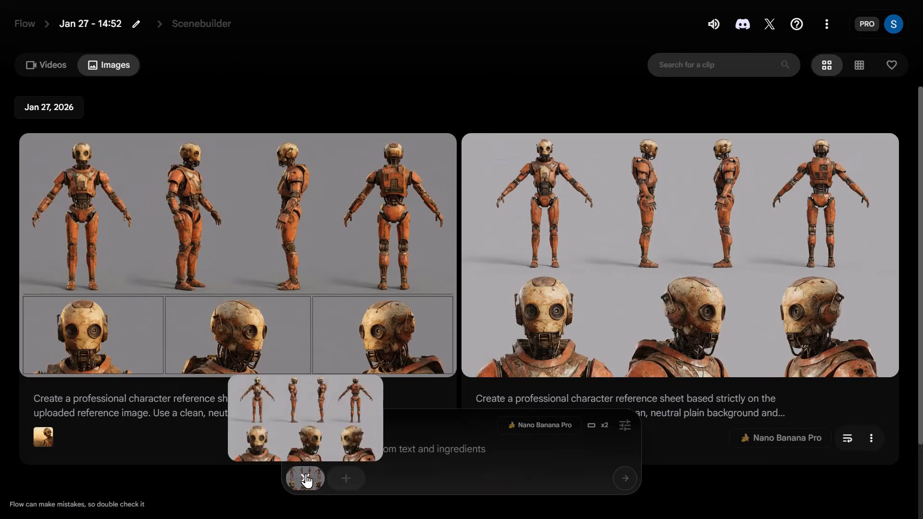
left_click(451, 449)
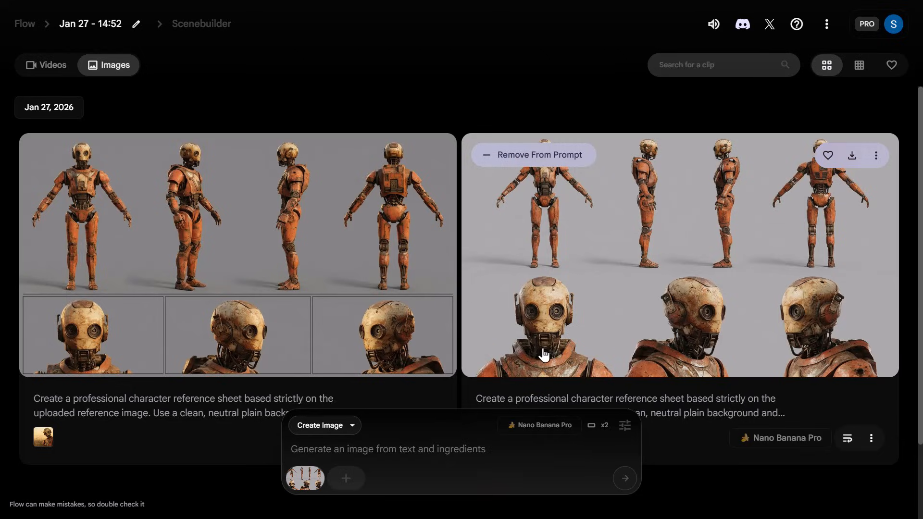
type("Change the color of the robot from orange to yellow in all of the images provided in this specific reference.")
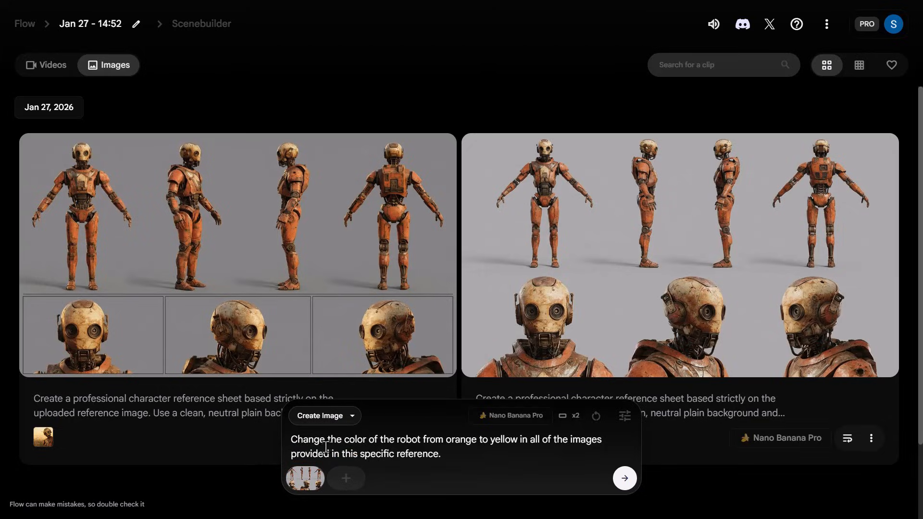
left_click(624, 479)
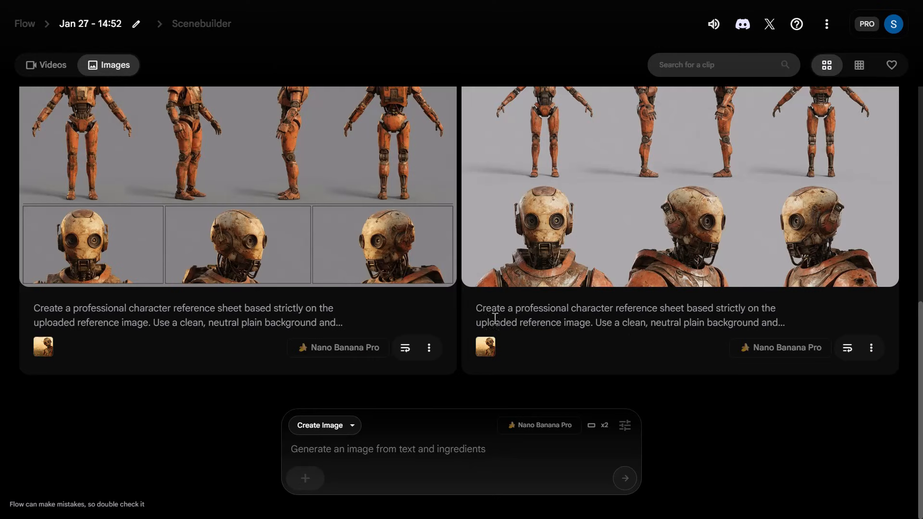
- Reuse the character reference sheet prompt and replace its robot reference with the uploaded image create-a-picture-of-a-beautiful-image-and-directly
left_click(848, 348)
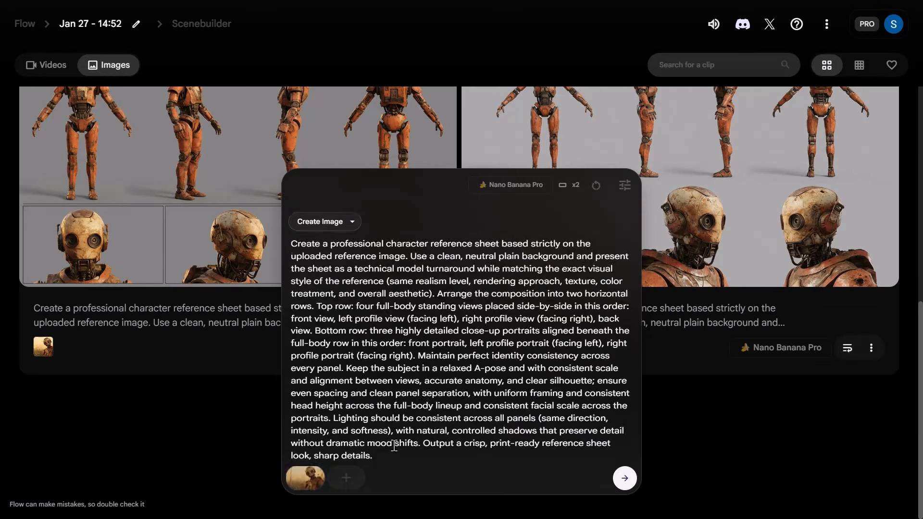
left_click_drag(391, 457, 336, 231)
key("ctrl+a")
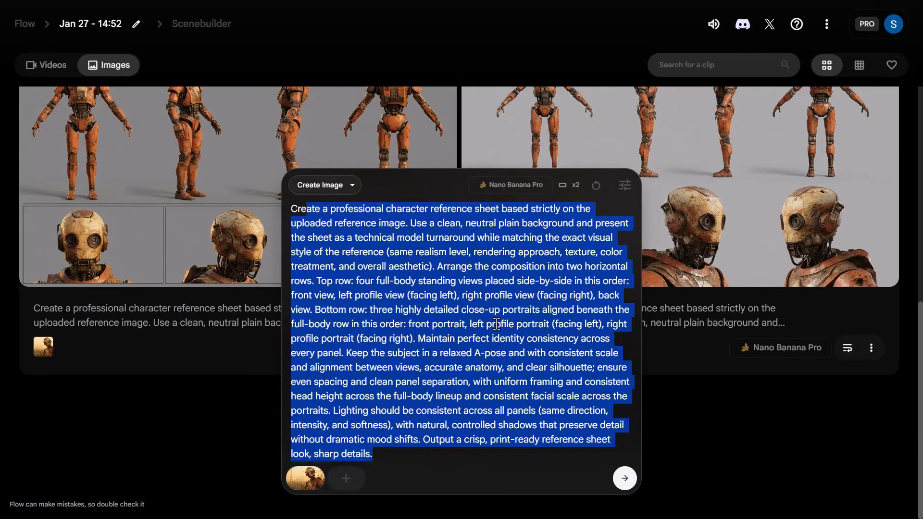
type("Cre")
left_click(405, 347)
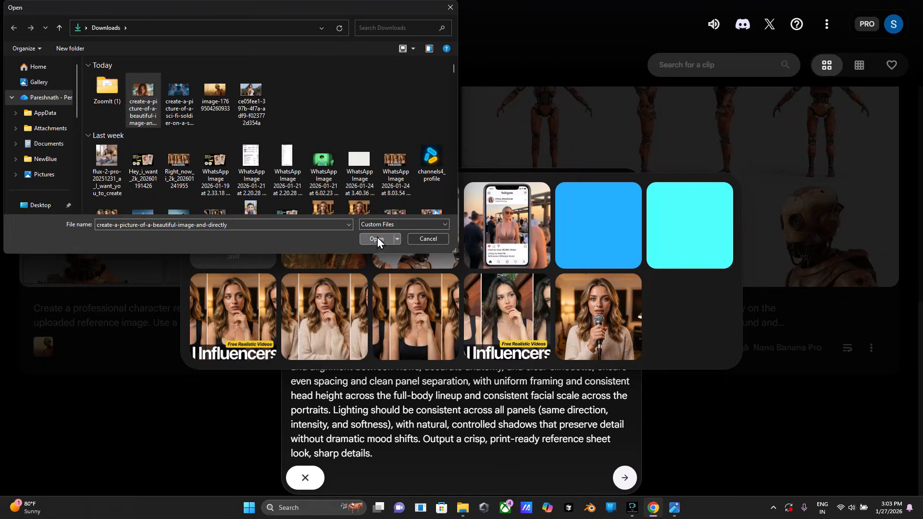
left_click(377, 238)
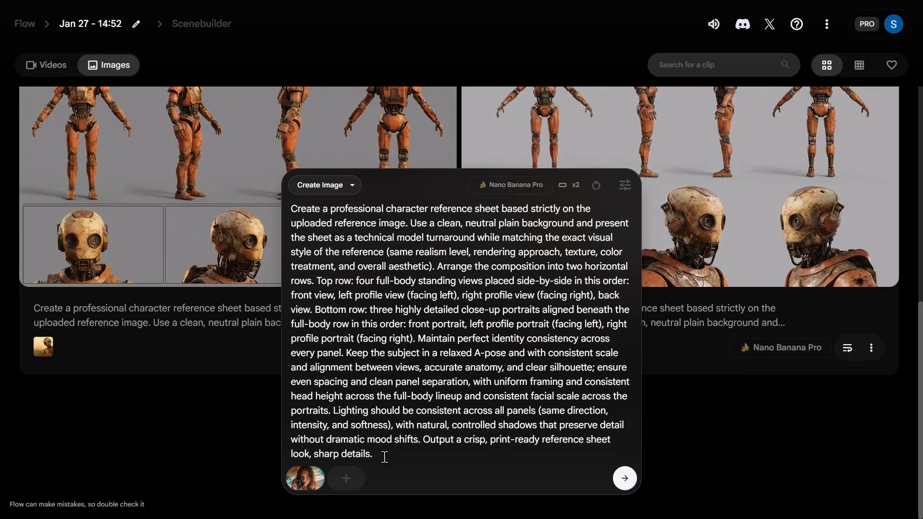
- Append "While creating the reference sheet, do not keep the camera that the character is holding." to the prompt and generate the images
type("While creating the reference sheet, do not keep the camera that the character is holding.")
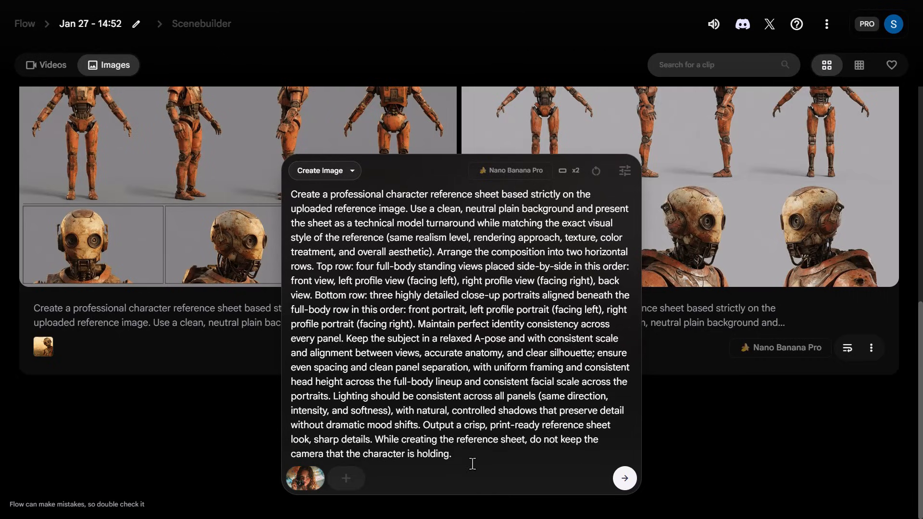
left_click(625, 478)
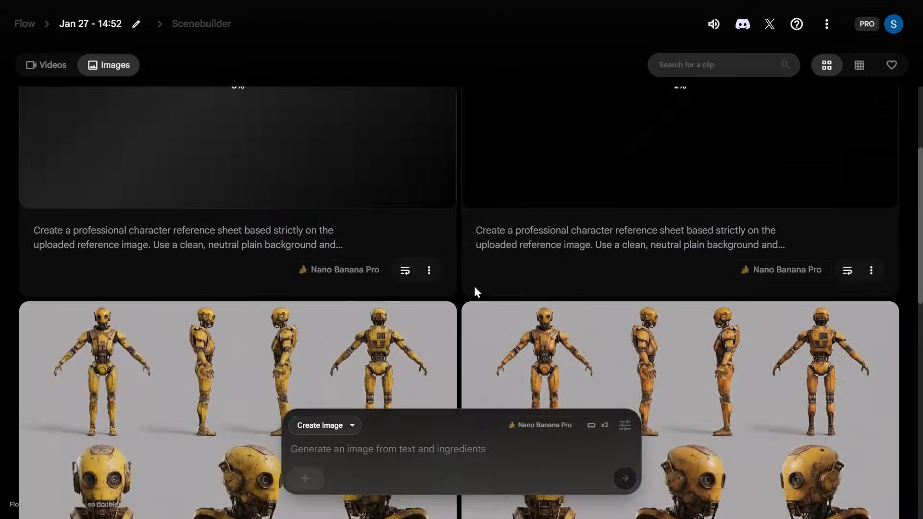
scroll(476, 291, "up", 4)
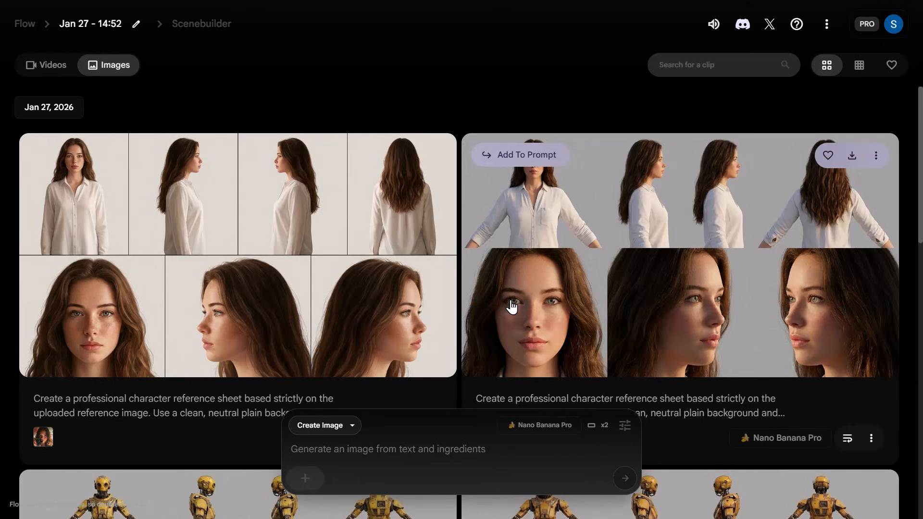
- Try red freehand annotations on the woman's face in the sheet with divided panels, then exit the image editor without submitting an edit
left_click(189, 217)
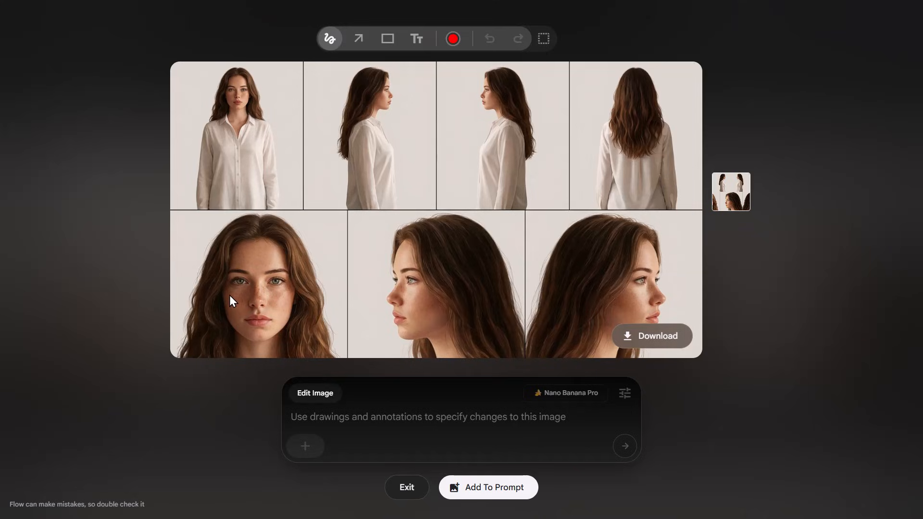
left_click_drag(230, 294, 227, 304)
left_click_drag(240, 348, 235, 302)
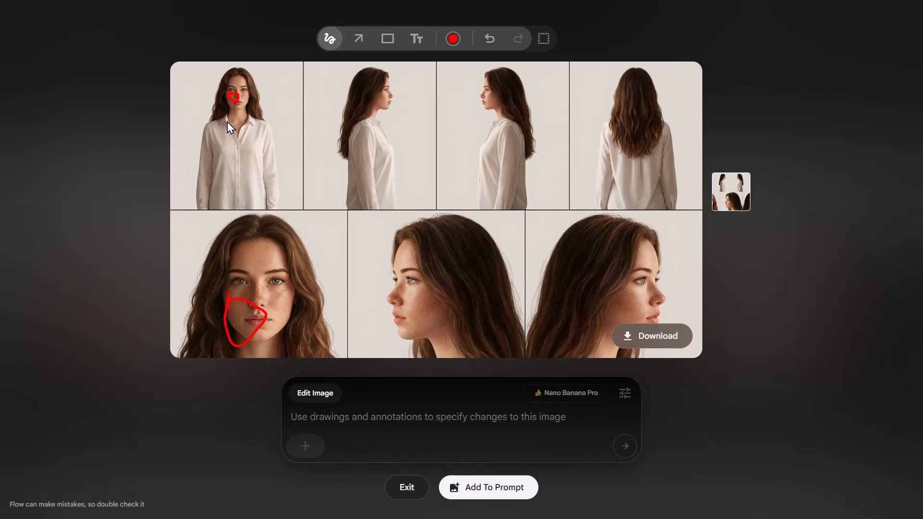
mouse_move(629, 300)
left_mouse_down()
mouse_move(633, 315)
mouse_move(628, 297)
left_mouse_up()
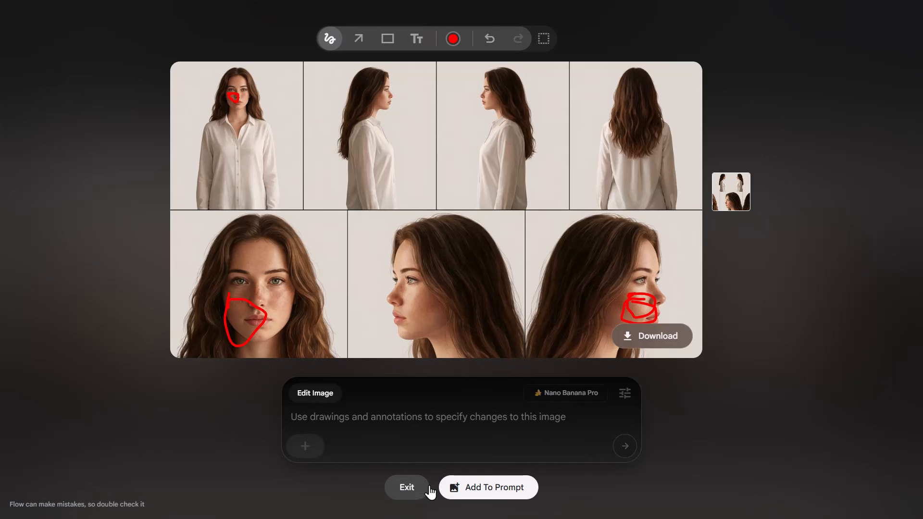
left_click(414, 487)
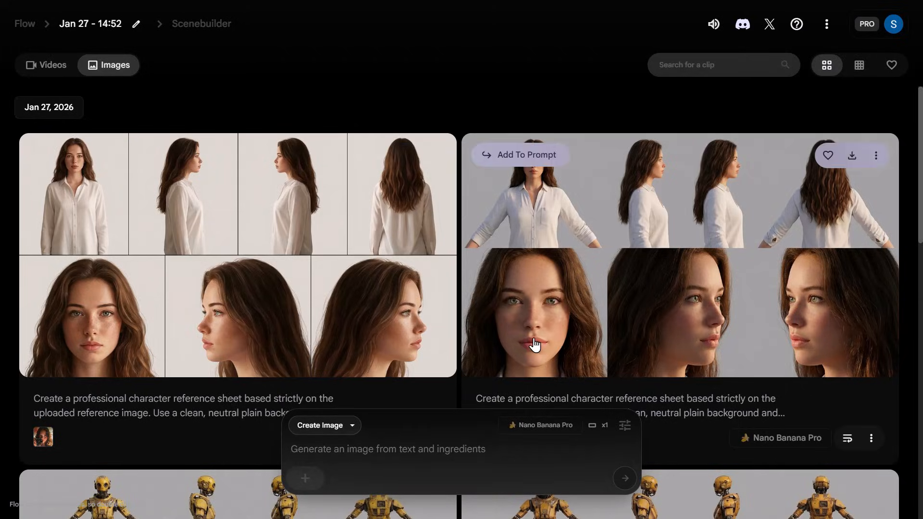
- Open Meta AI at meta.ai in a new browser tab and show it in full screen
key("F11")
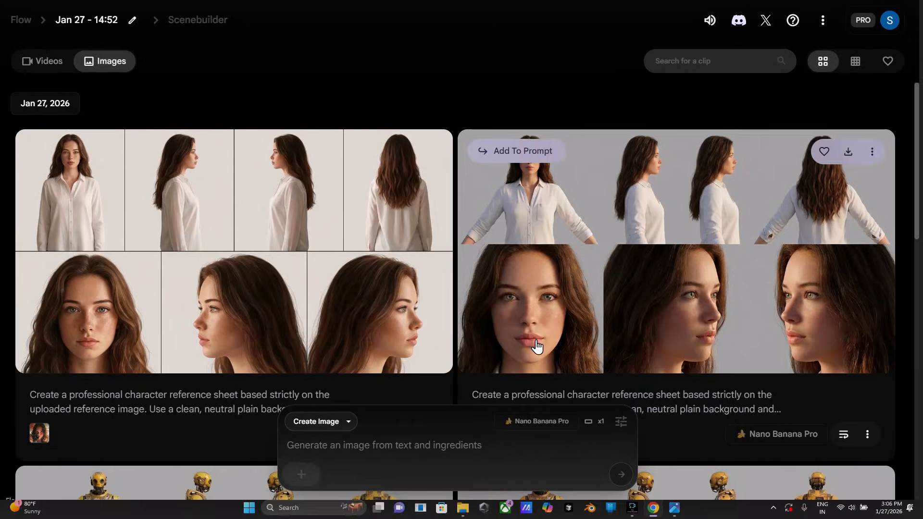
key("ctrl+t")
type("mail.google.com/mail/u/0/#inbox")
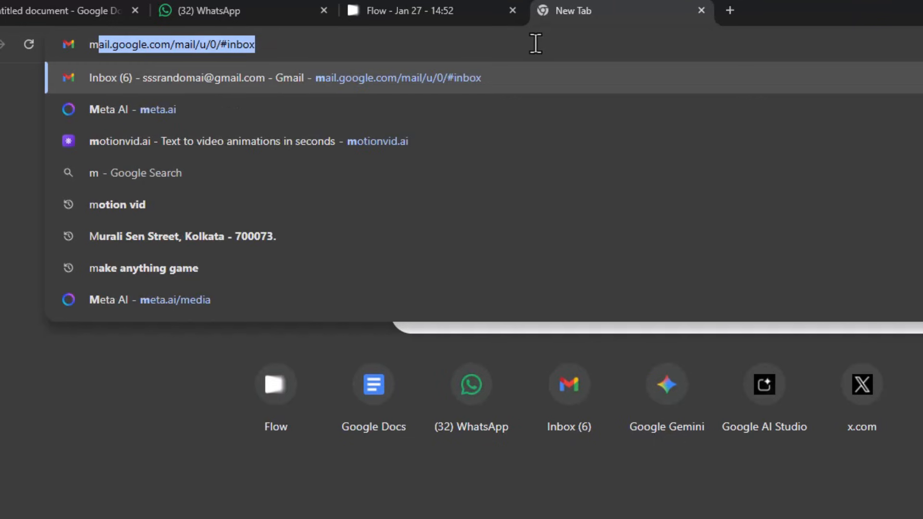
key("Down")
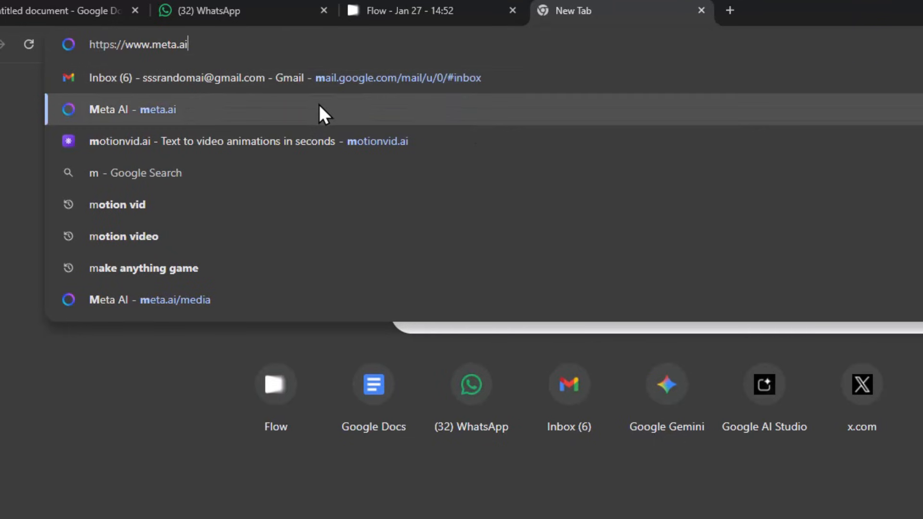
key("Return")
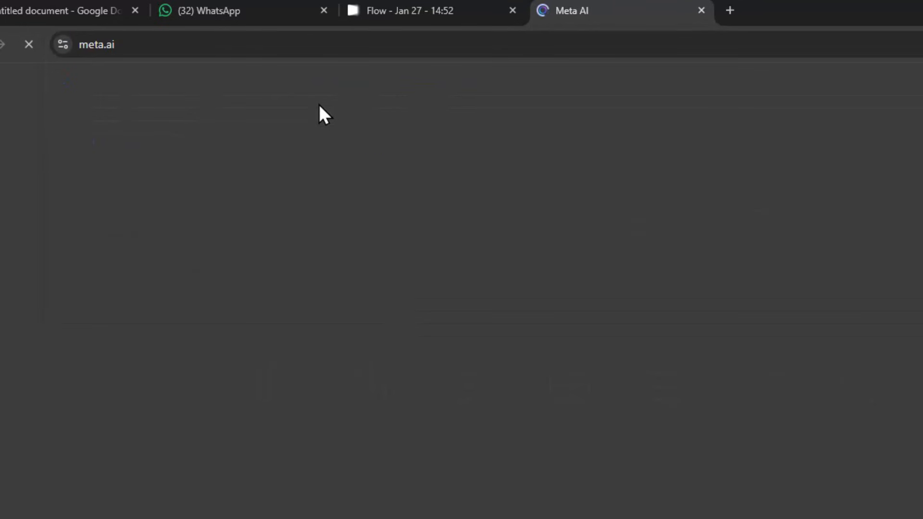
key("F11")
- Examine the generated portraits and sci-fi soldier images in the Create gallery along with their prompts
scroll(625, 288, "down", 4)
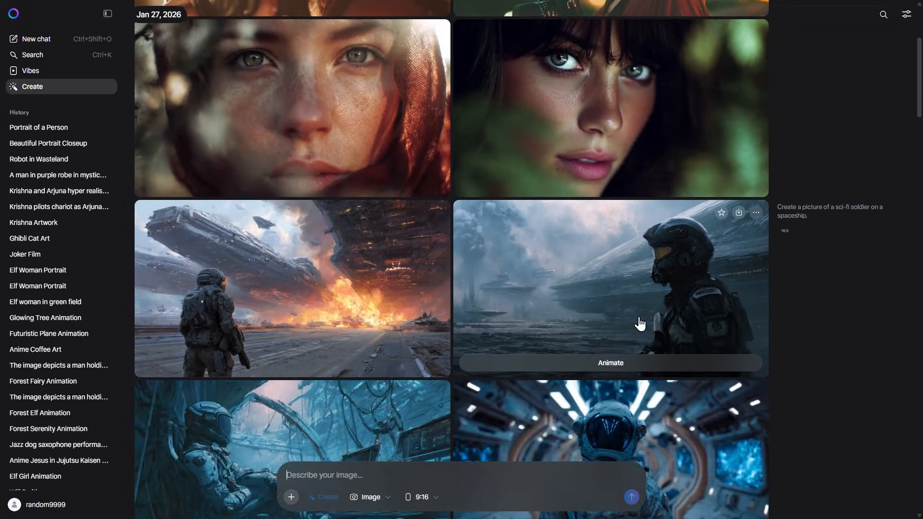
scroll(410, 140, "up", 4)
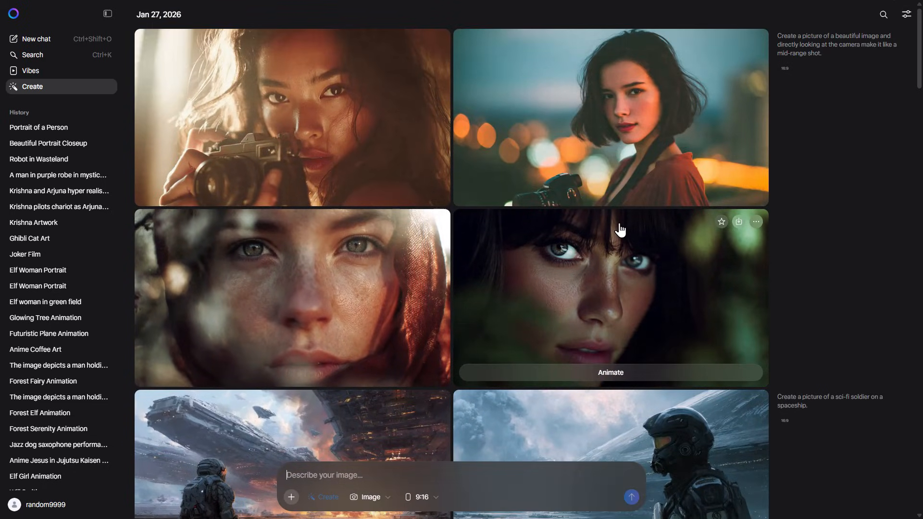
scroll(618, 226, "down", 3)
scroll(658, 392, "down", 11)
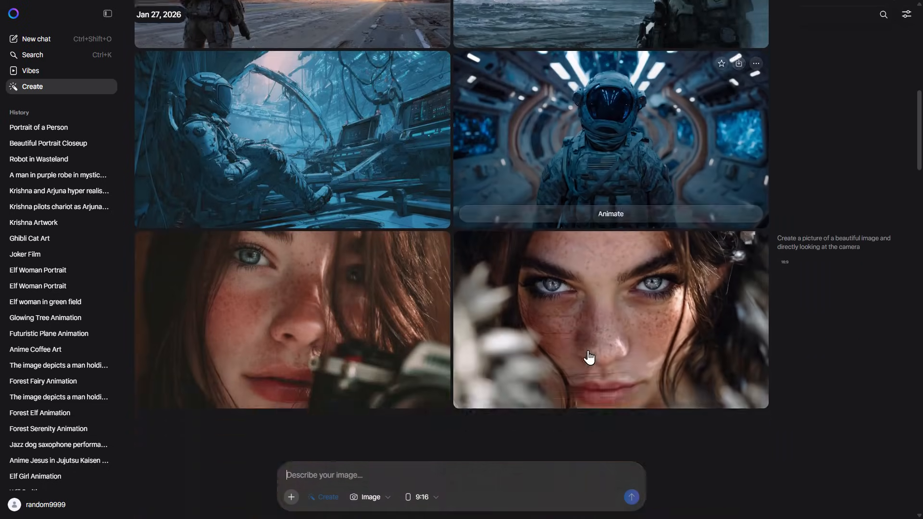
scroll(502, 345, "up", 3)
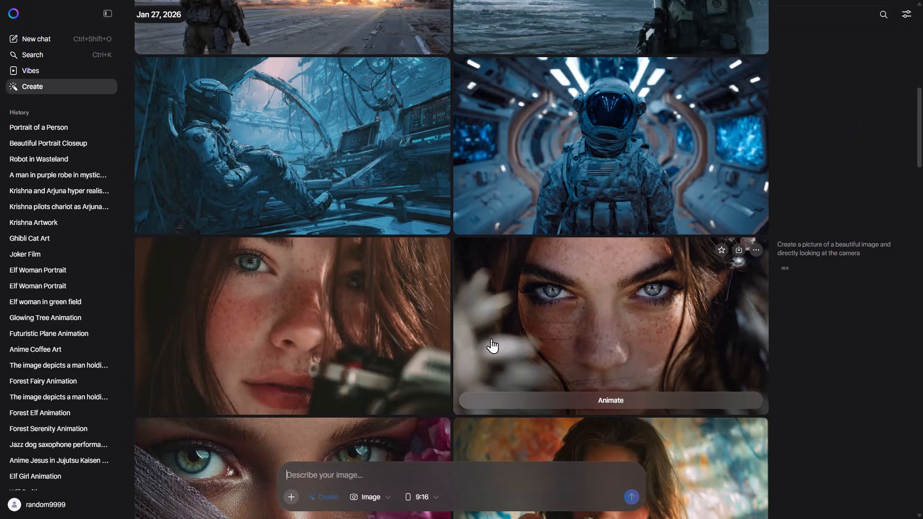
scroll(514, 288, "up", 4)
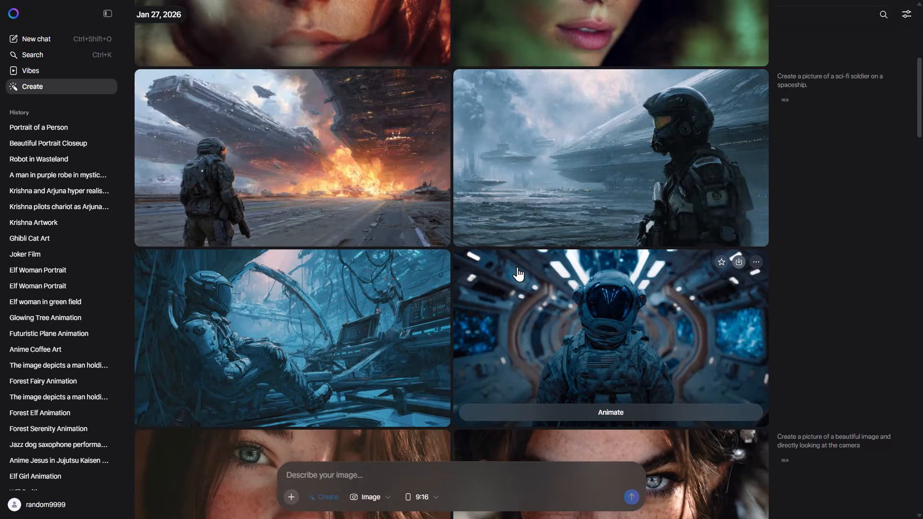
scroll(518, 274, "up", 4)
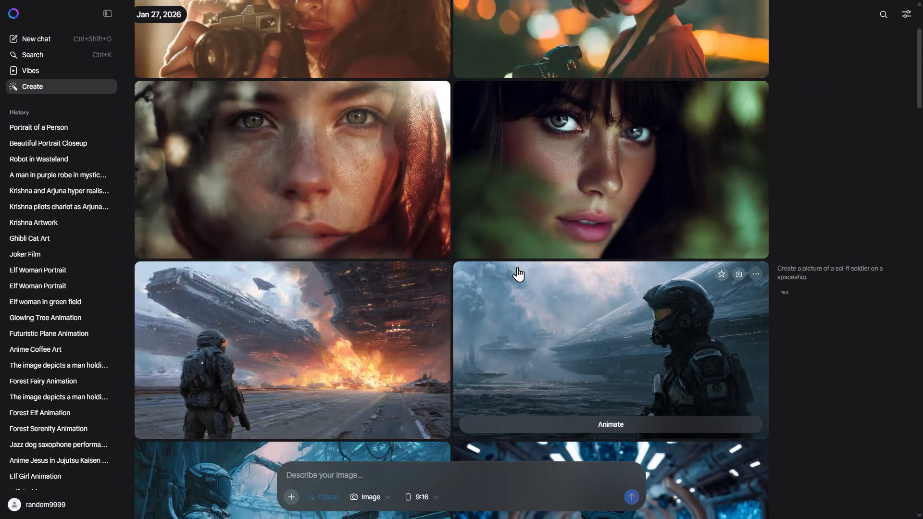
scroll(517, 274, "up", 3)
- Examine the older gallery images, including the cinematic robots in a wasteland and the prompts used for them
scroll(522, 312, "down", 12)
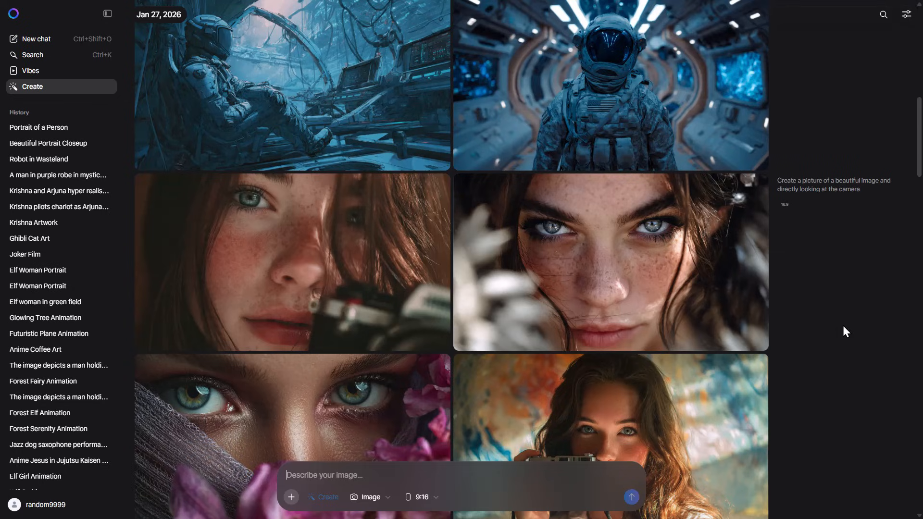
scroll(843, 326, "down", 3)
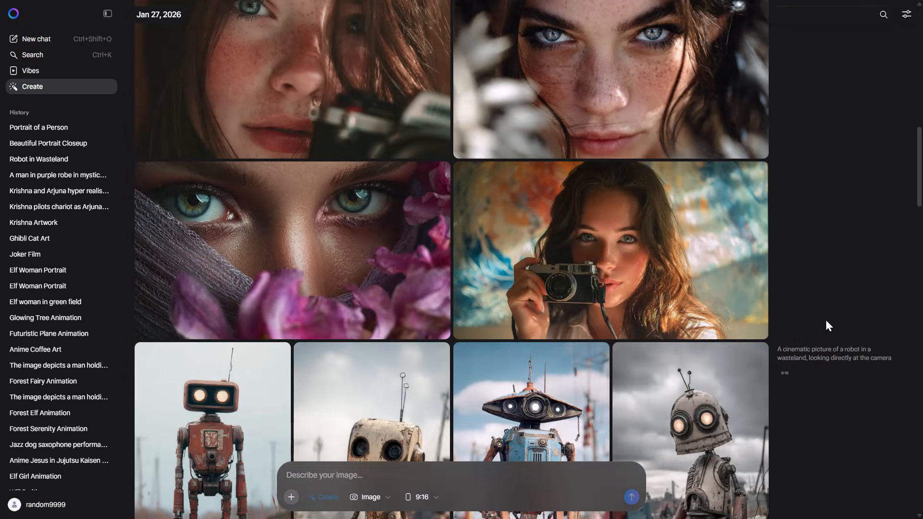
scroll(826, 319, "down", 3)
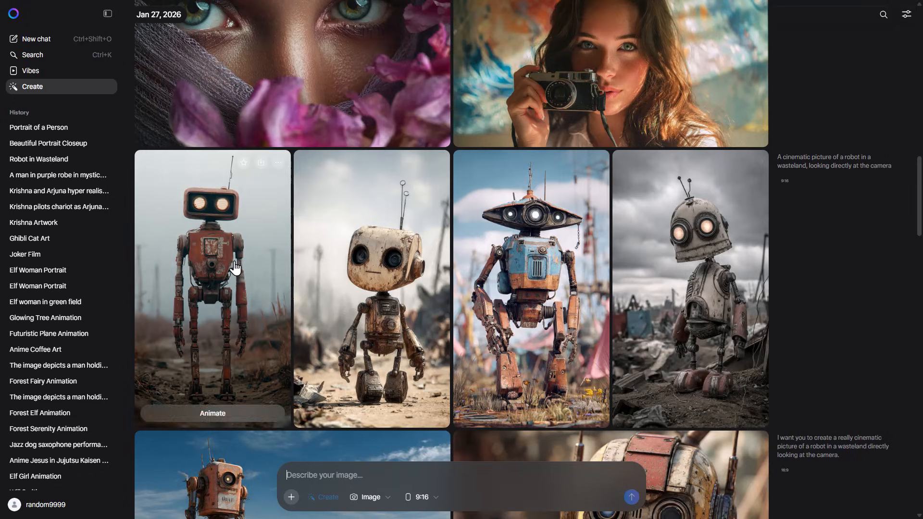
scroll(567, 312, "down", 3)
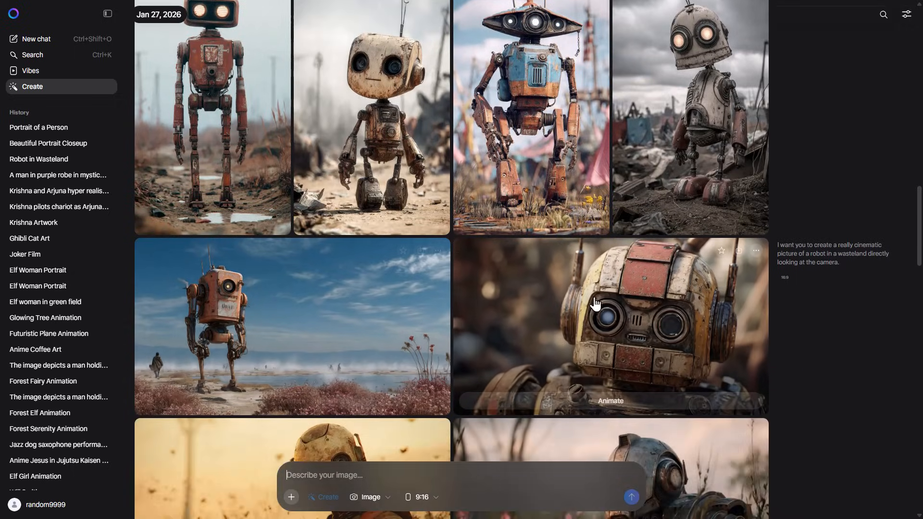
scroll(568, 312, "down", 8)
scroll(629, 336, "down", 6)
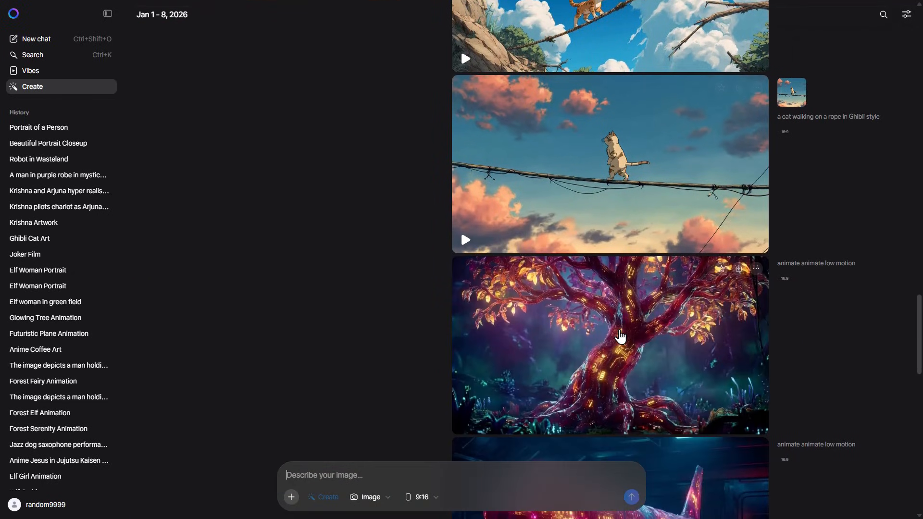
scroll(620, 337, "up", 11)
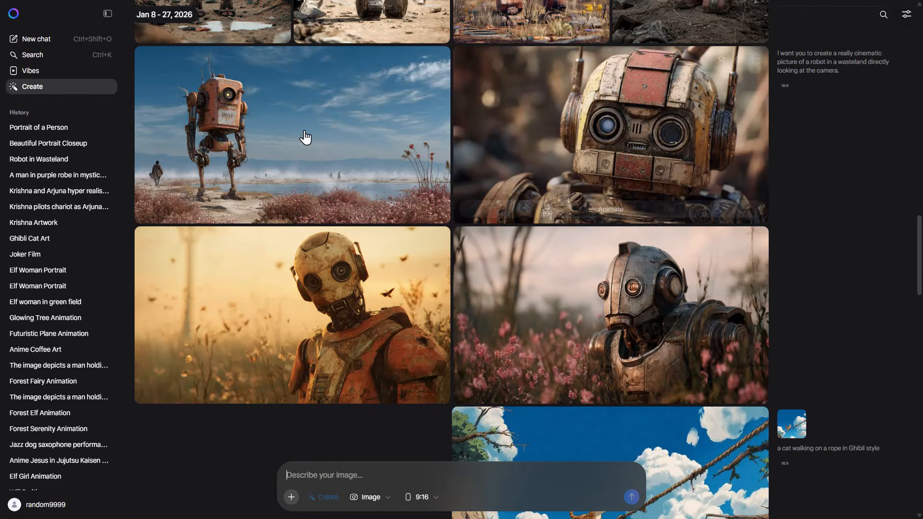
scroll(750, 267, "up", 1)
mouse_move(718, 224)
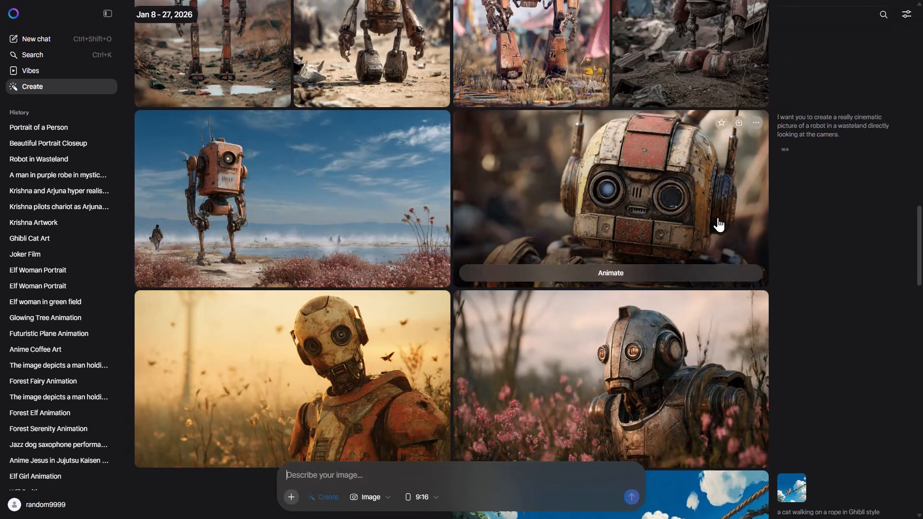